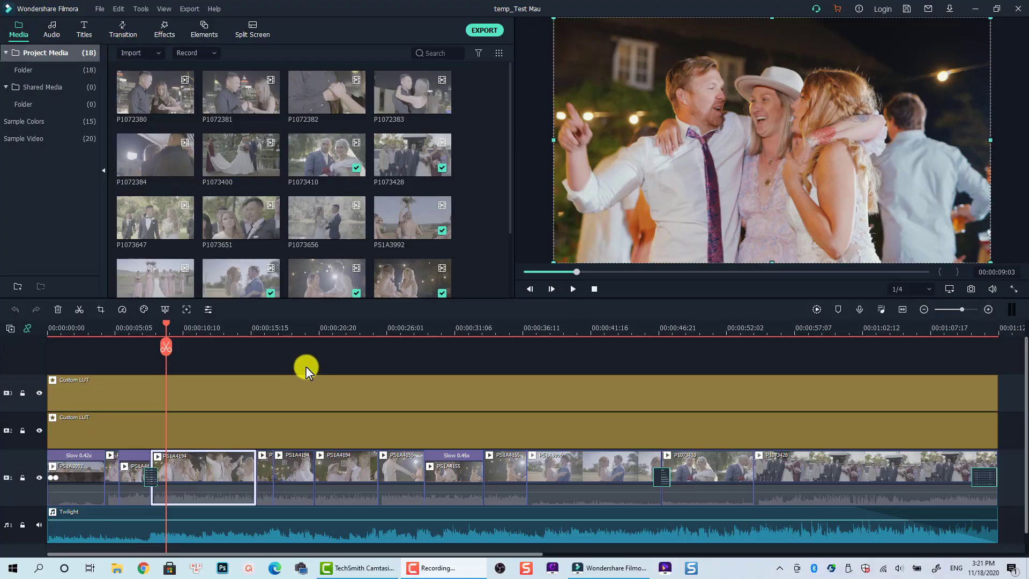
- Move the playhead to about 00:00:02 and deselect clip PS1A4194
click(78, 329)
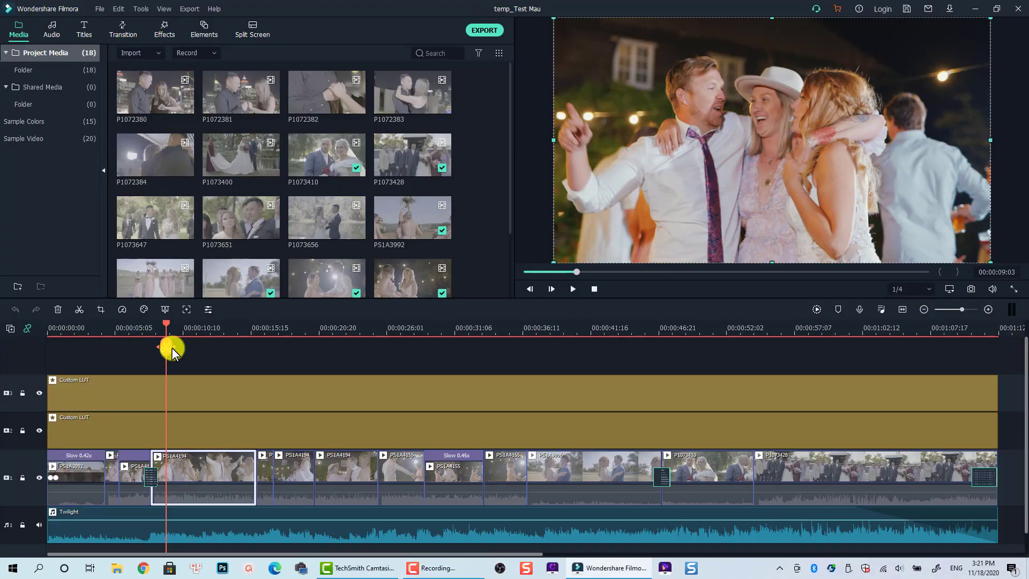
click(195, 349)
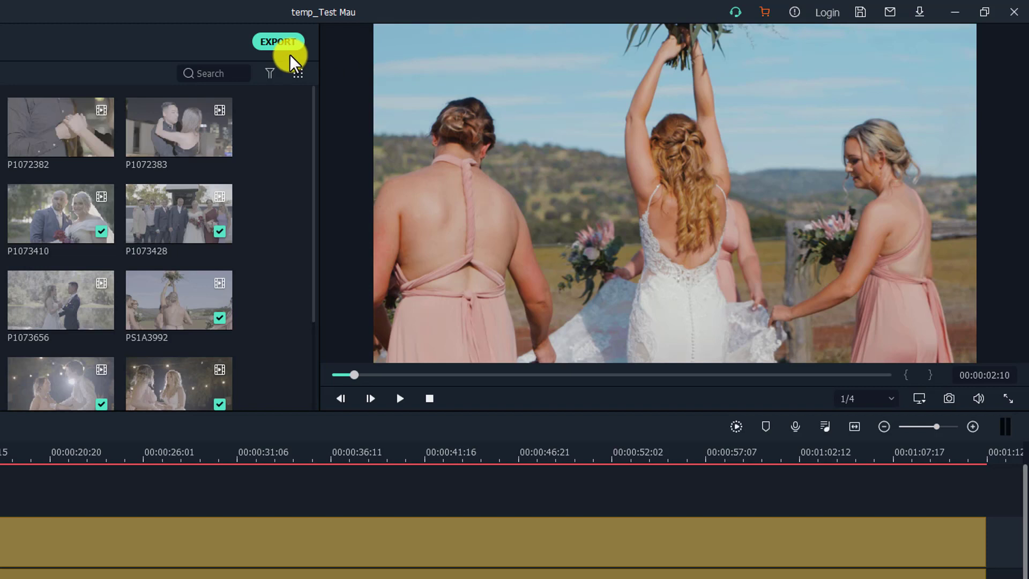
- Start the export, move the purchase prompt aside, and continue exporting with a watermark
click(276, 42)
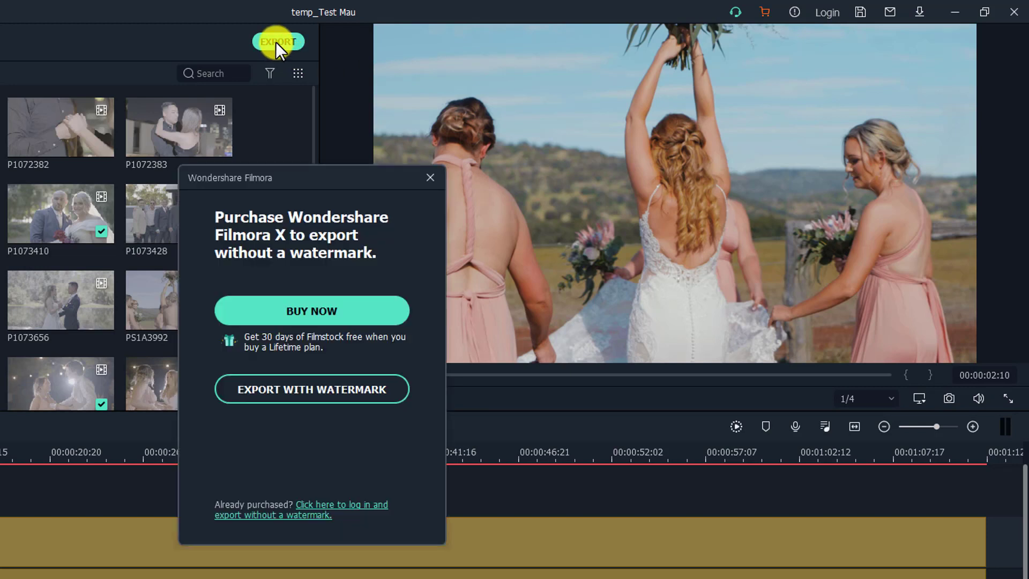
drag(294, 177, 381, 142)
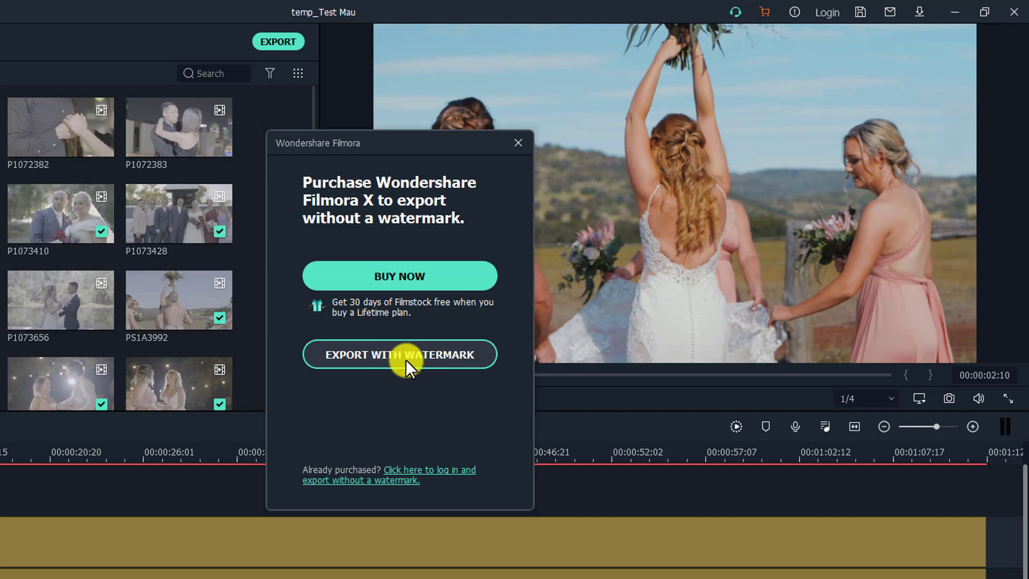
click(372, 356)
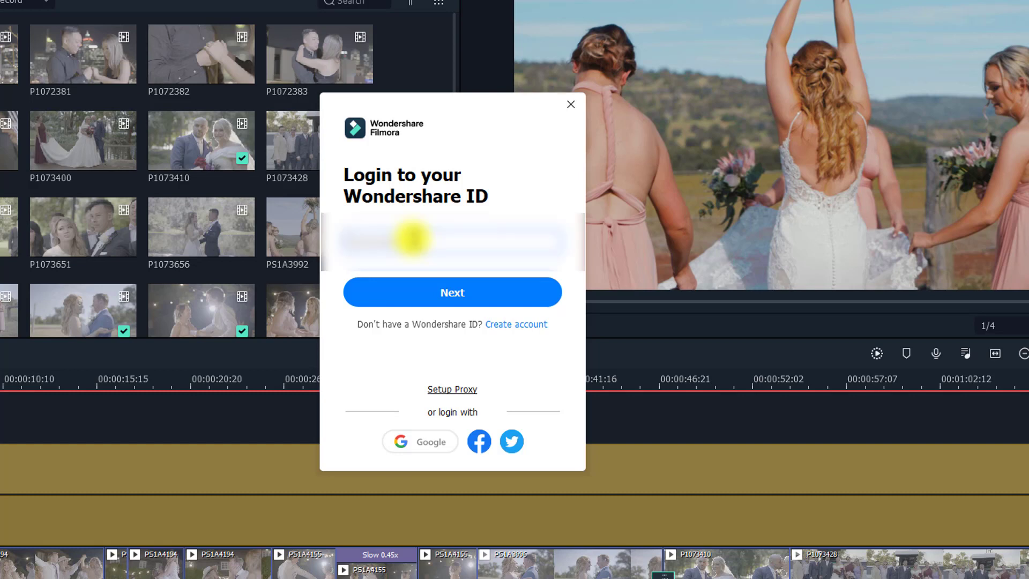
- Enter the account e-mail address in the Wondershare ID login field
text(email@example.com)
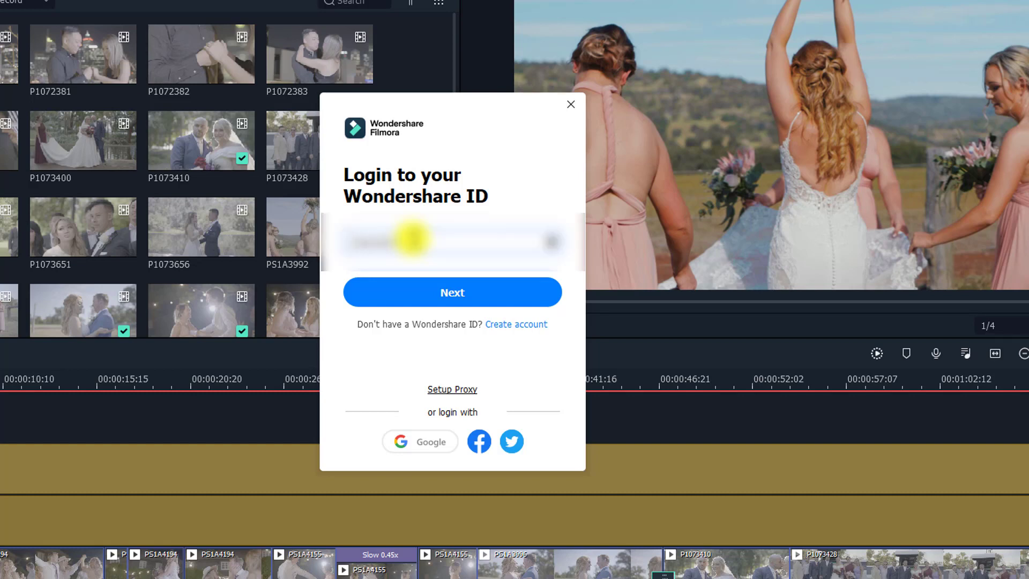
text(.com)
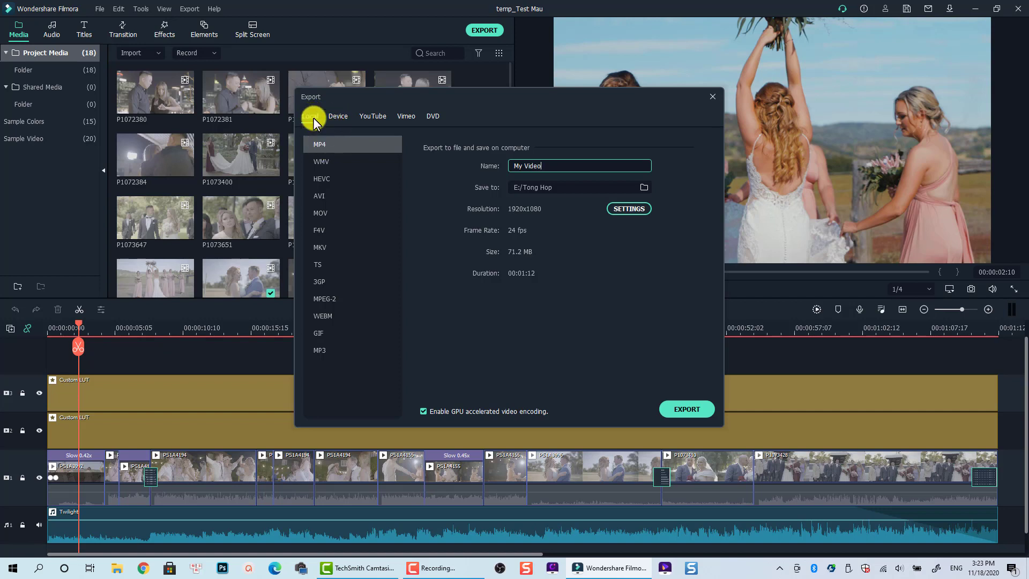
- Try WMV, HEVC and MP3 as local output formats, then show the Device presets
click(322, 162)
click(321, 178)
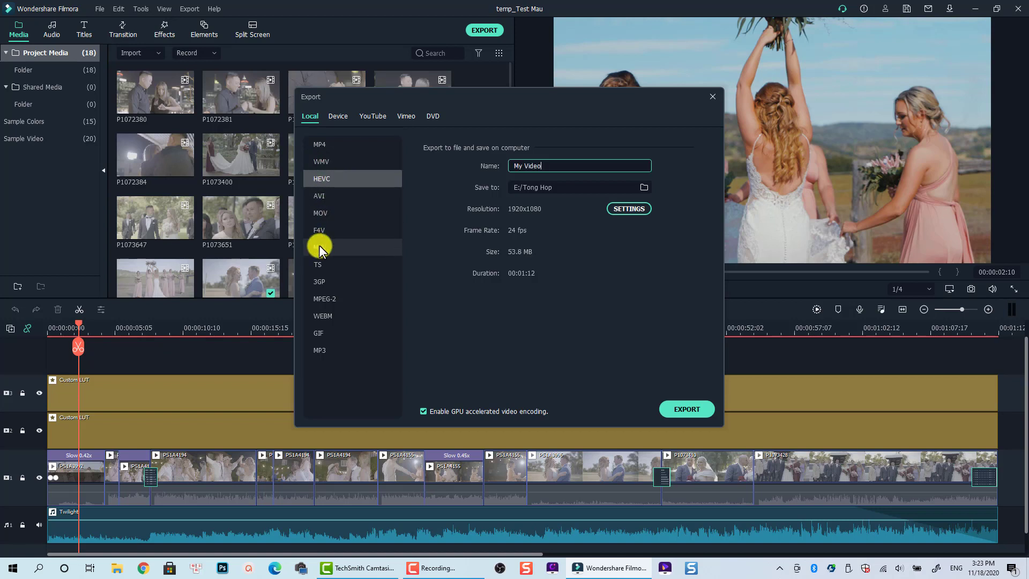
click(322, 350)
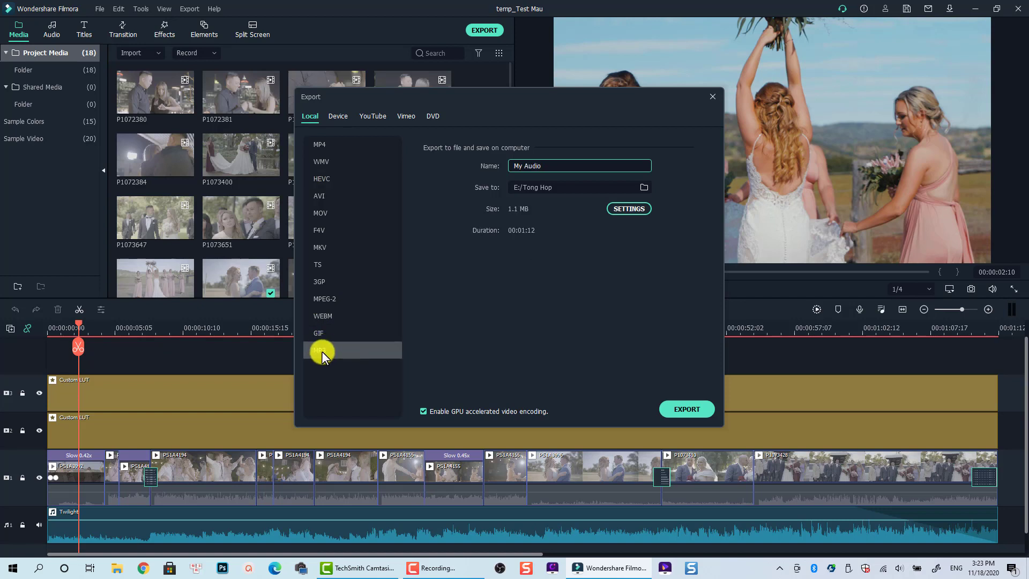
click(337, 116)
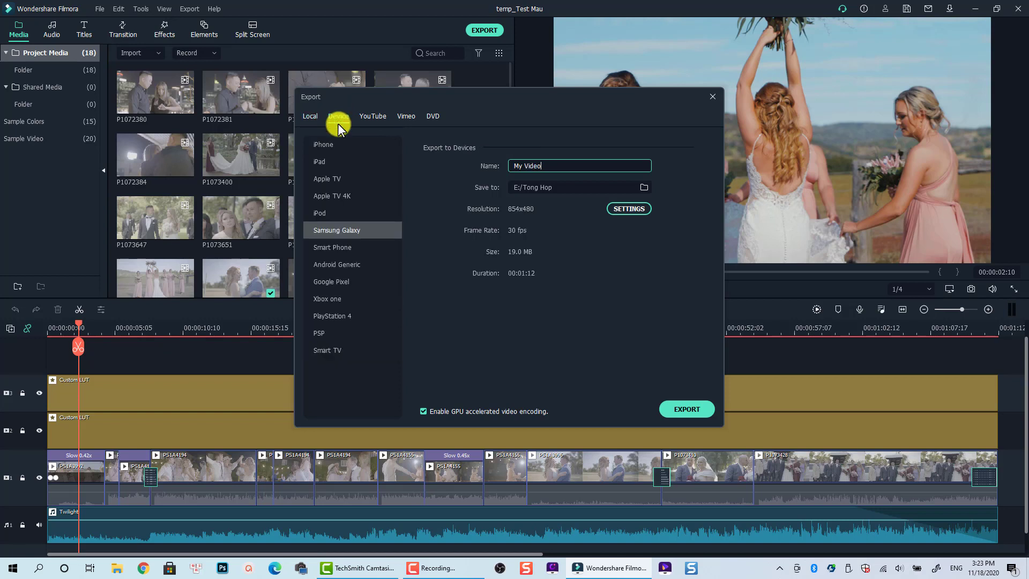
- Pick the Smart TV device preset, then show the YouTube upload options
click(327, 348)
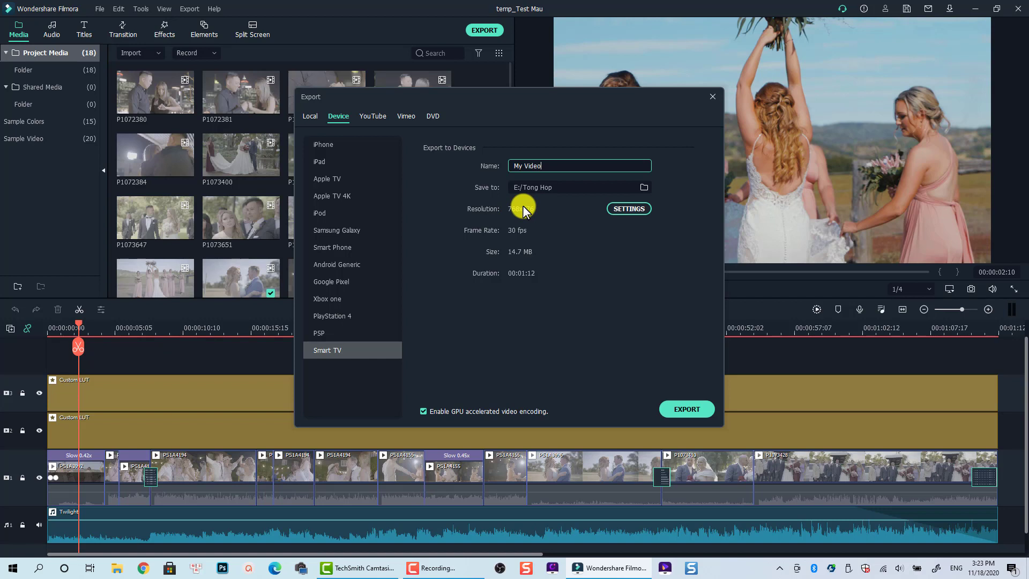
drag(323, 213, 511, 213)
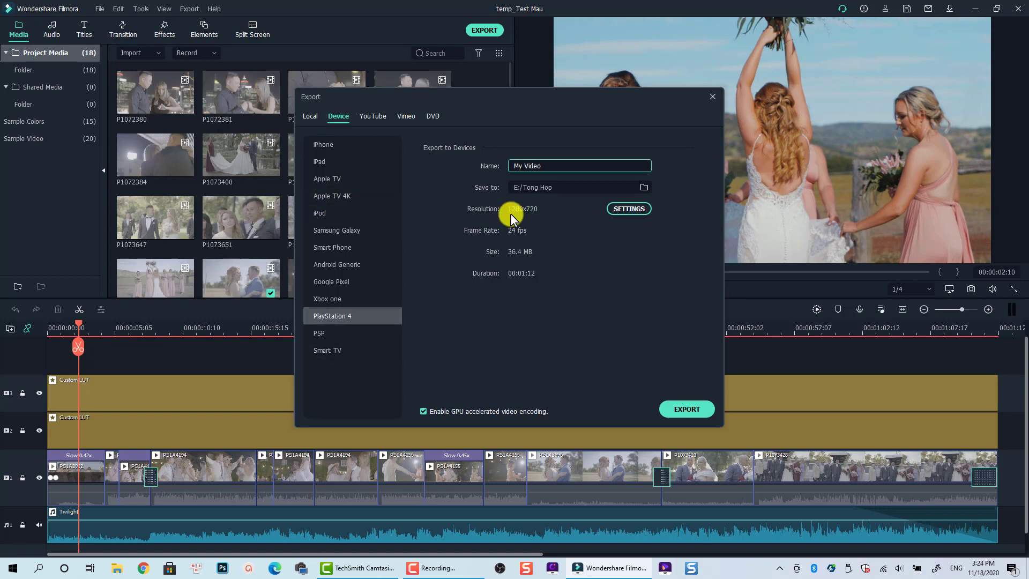
click(373, 116)
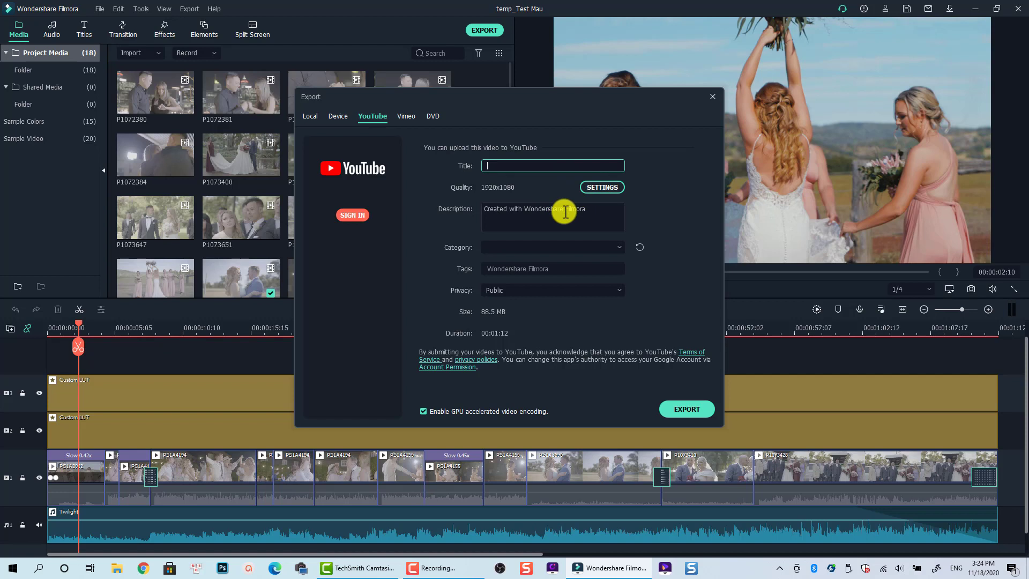
- Review the YouTube description and keep privacy Public, then switch to the Vimeo form
click(530, 218)
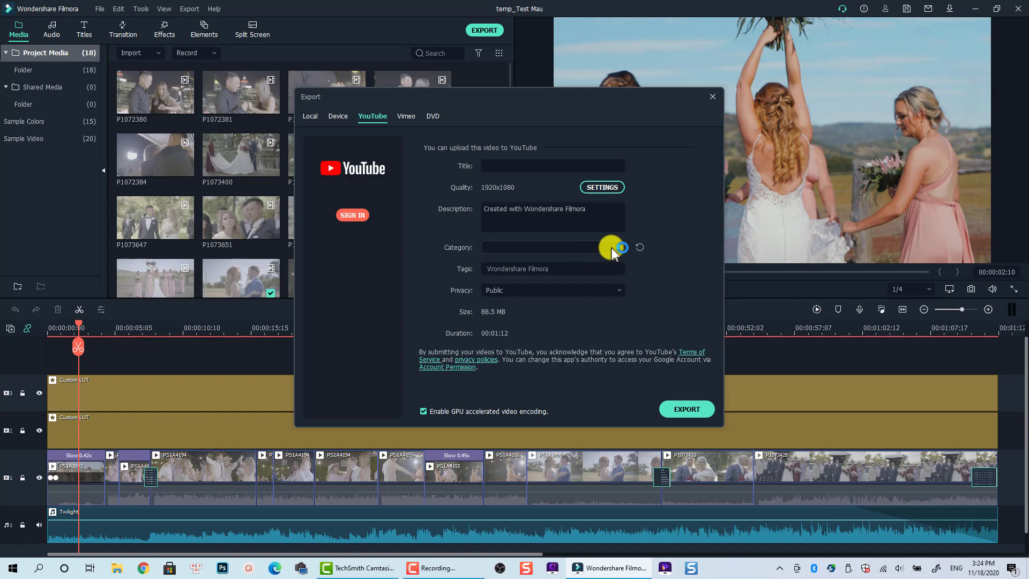
click(572, 292)
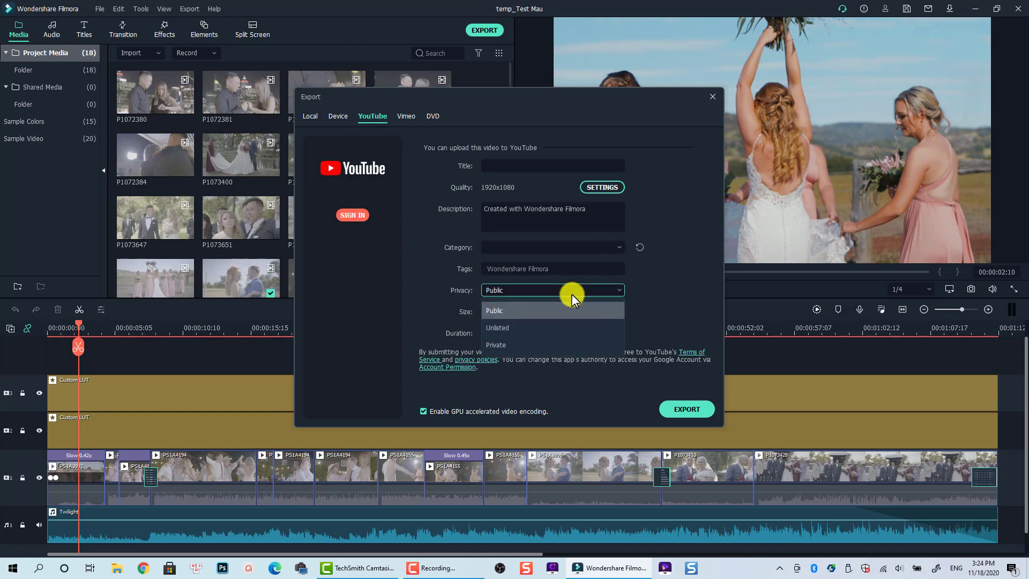
click(515, 311)
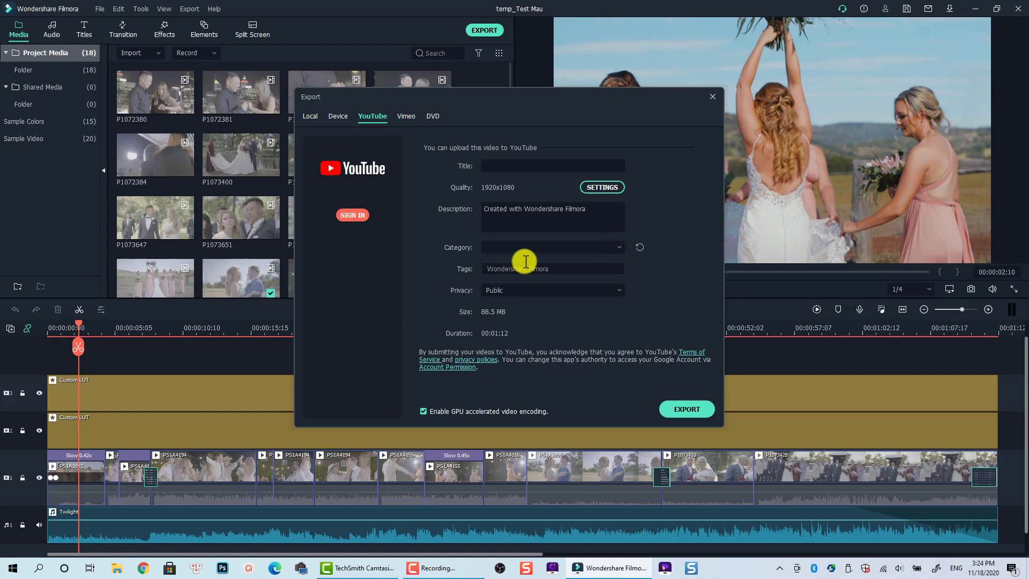
click(409, 116)
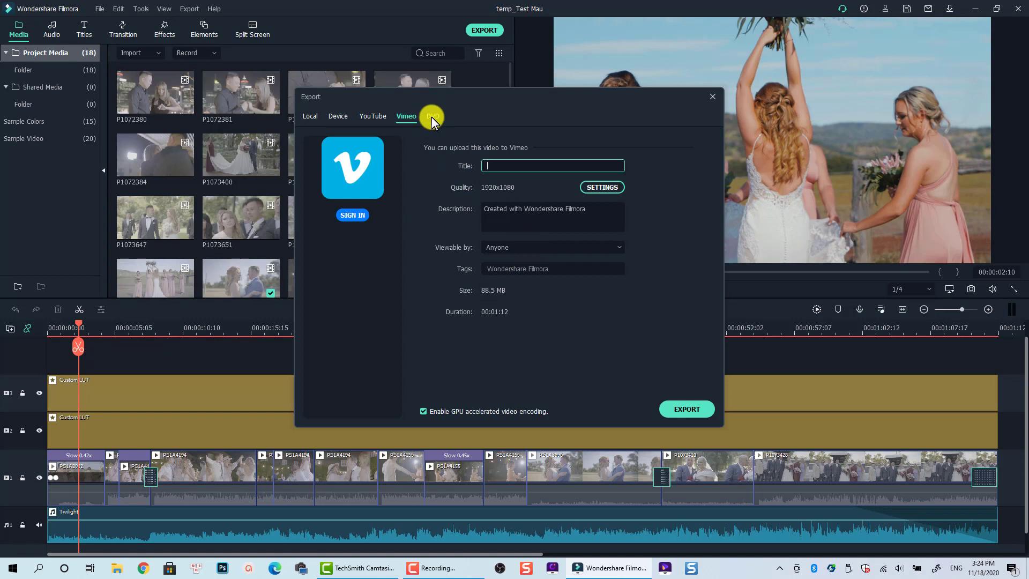
- Show the DVD export settings: My DVD label, 16:9, NTSC, D5 disc
click(433, 116)
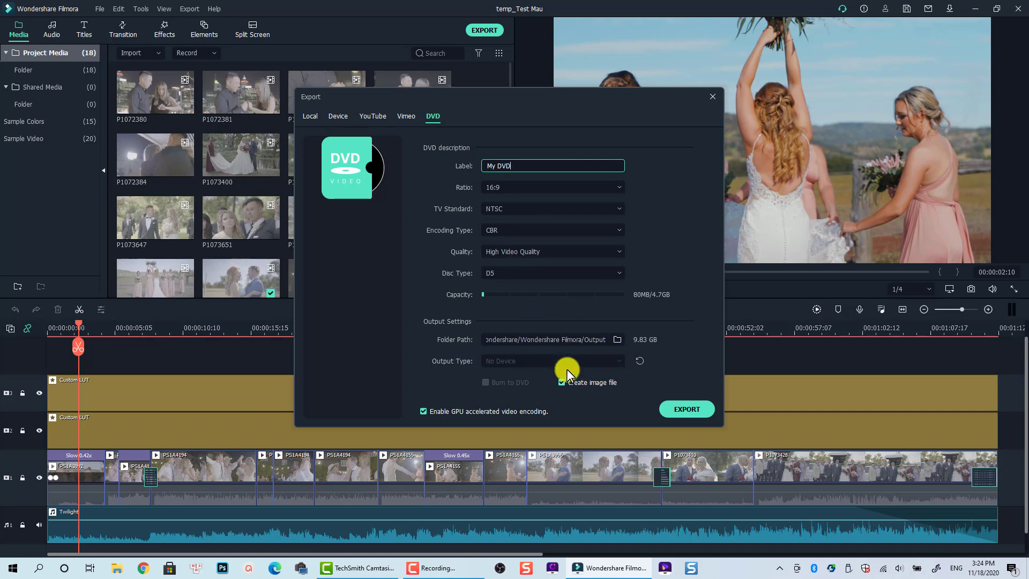
- Export locally as MP4 named 'My Test Project' and begin choosing the save folder
click(308, 115)
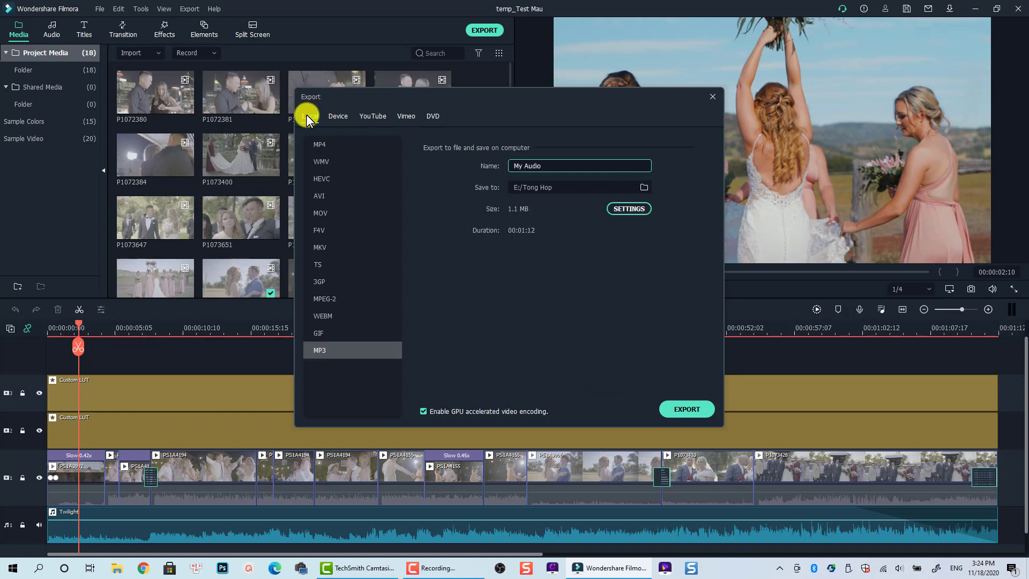
click(319, 145)
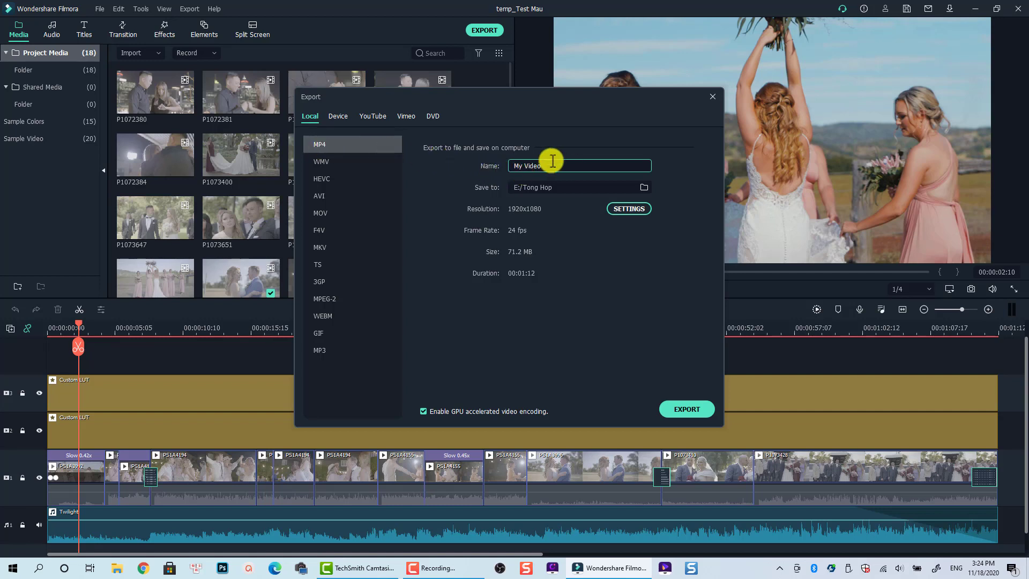
drag(548, 163, 508, 171)
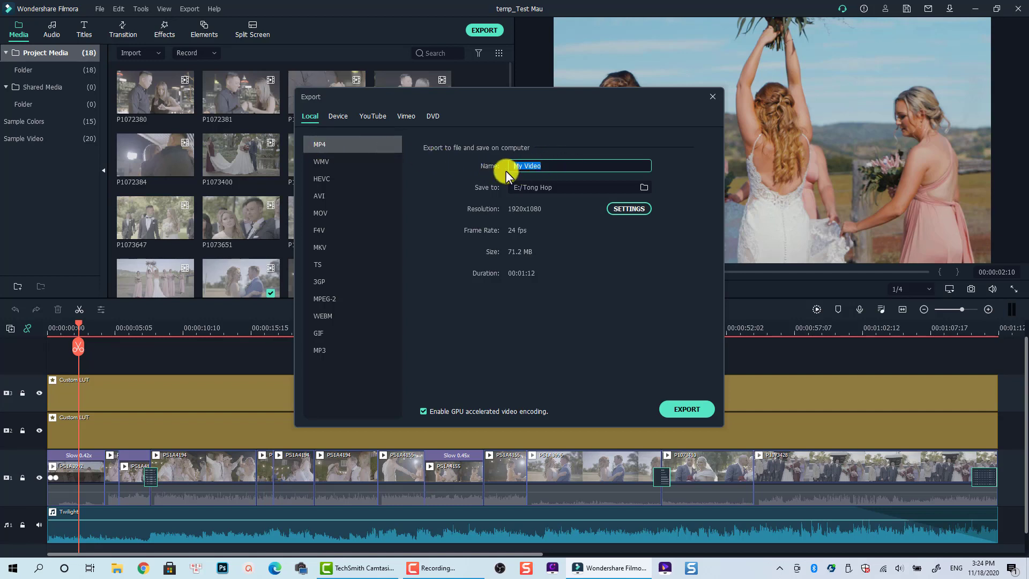
key(End)
key(BackSpace)
key(BackSpace)
key(BackSpace)
key(BackSpace)
key(BackSpace)
text(Test Project)
click(644, 188)
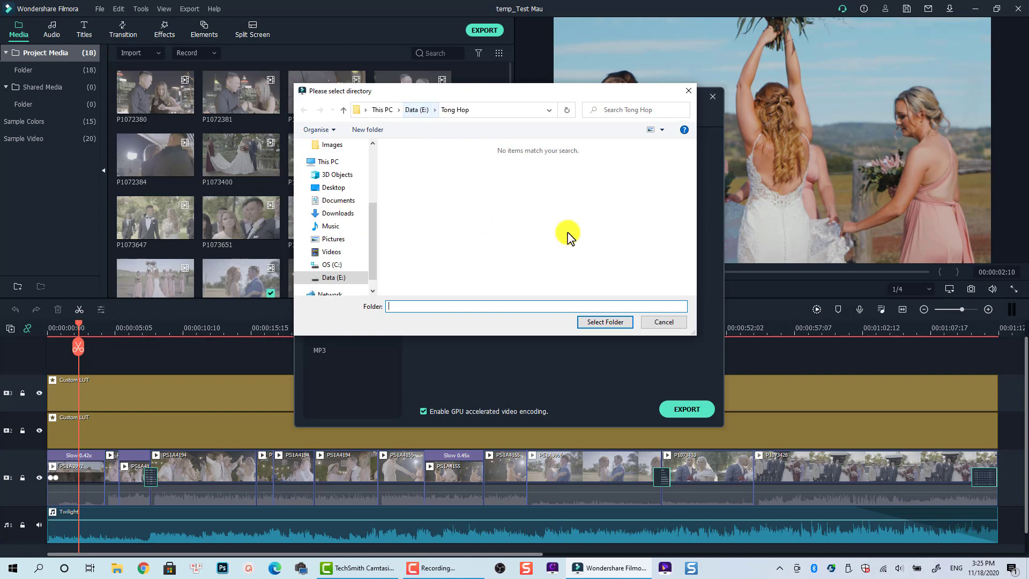
click(603, 323)
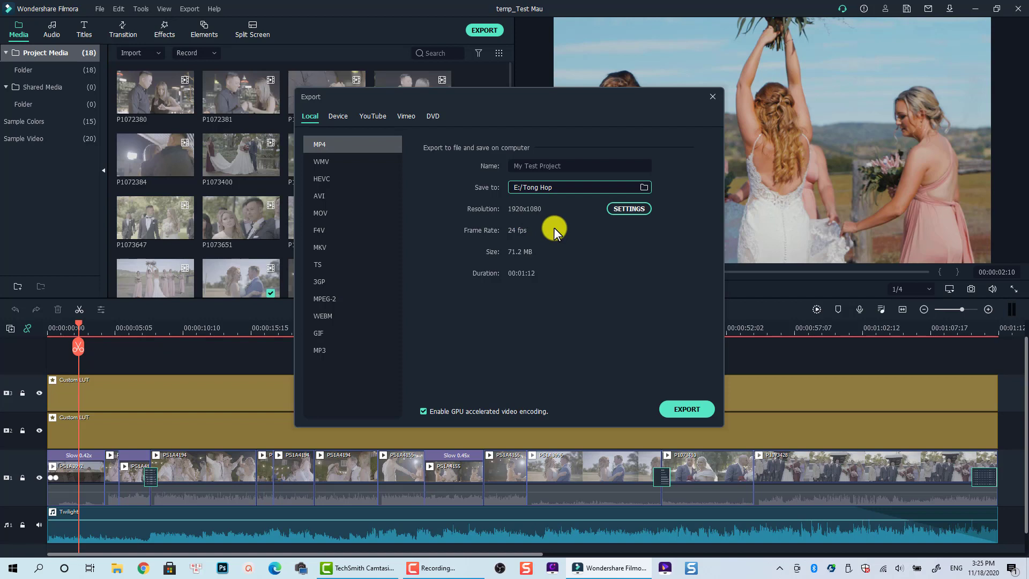
- Set the MP4 export to Best quality, H.264 encoder and 80000 kbps video bit rate
click(630, 209)
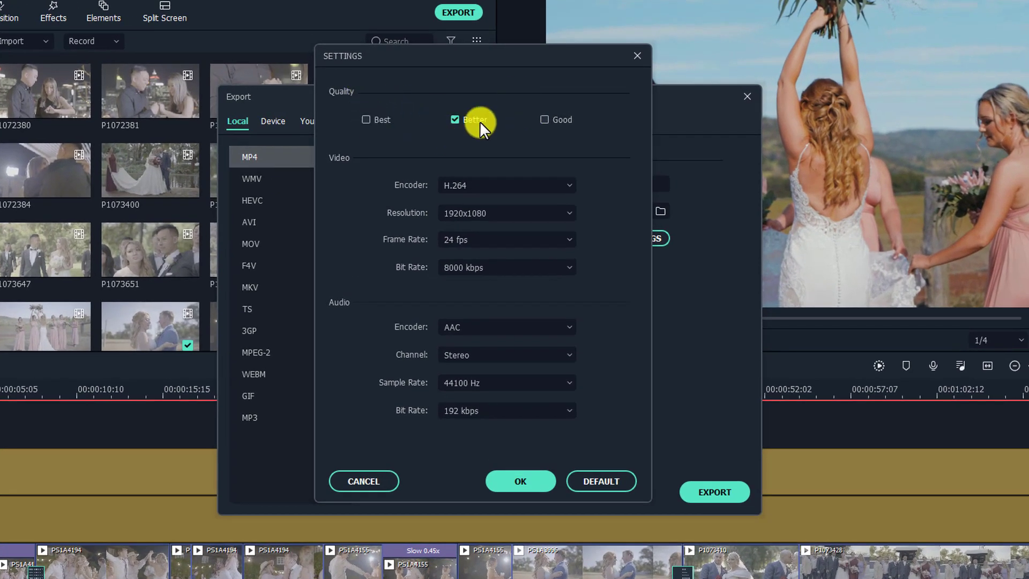
click(366, 118)
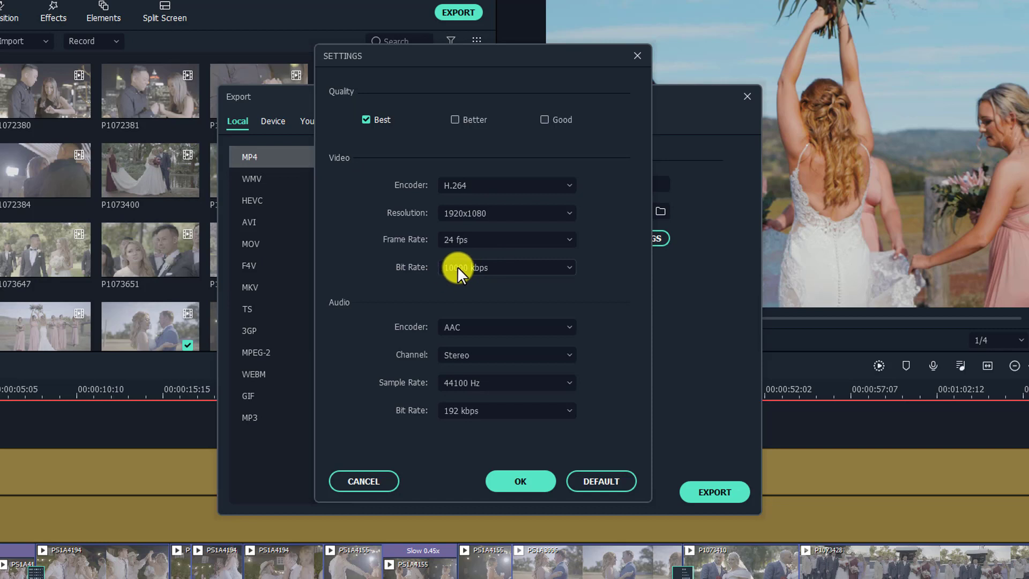
click(488, 178)
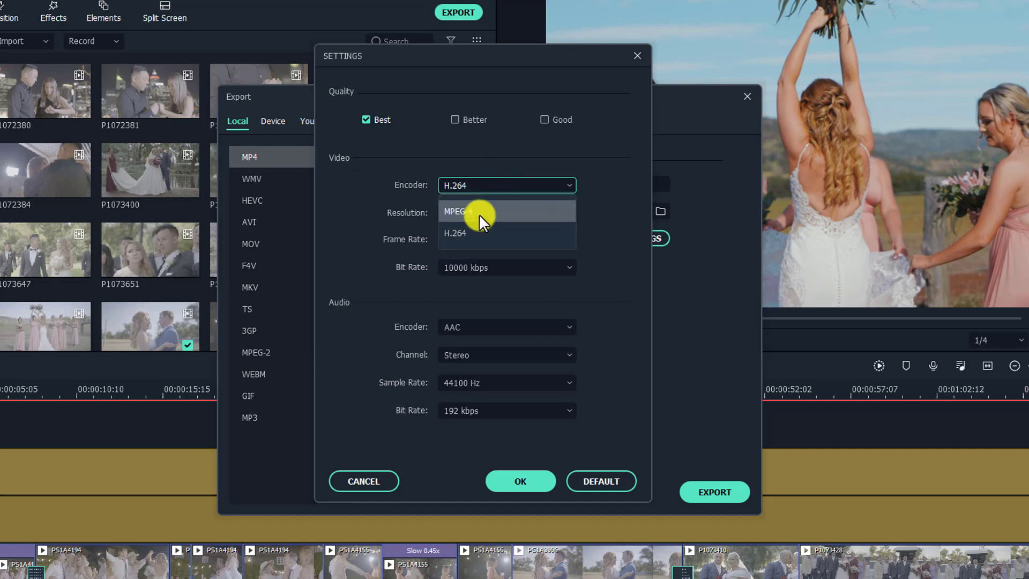
click(451, 232)
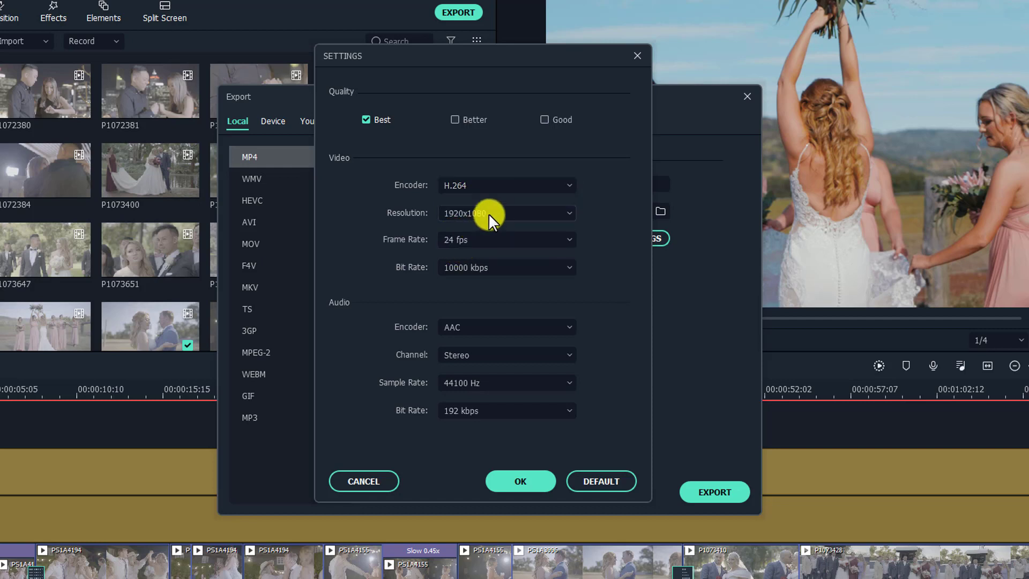
click(479, 267)
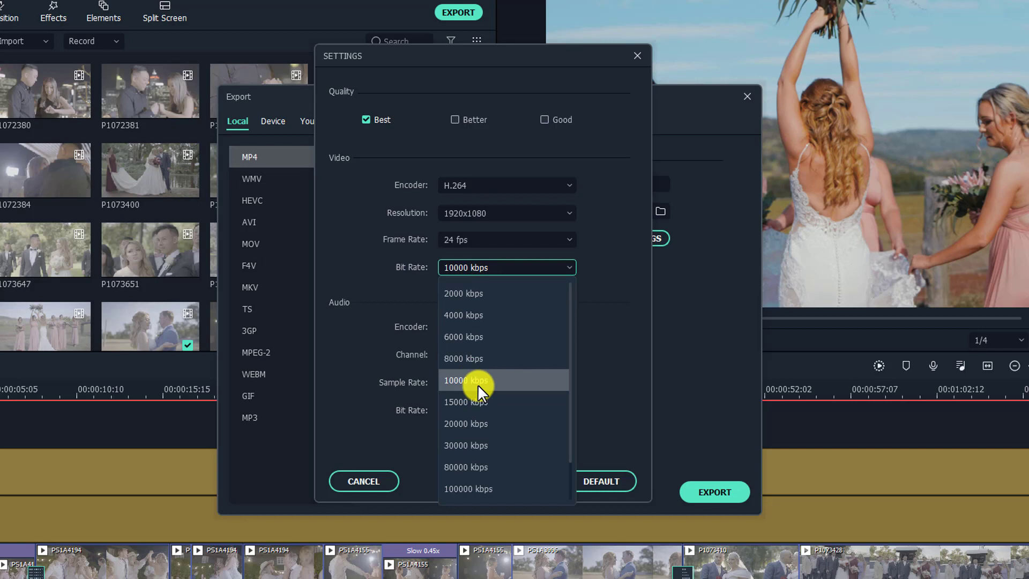
click(459, 423)
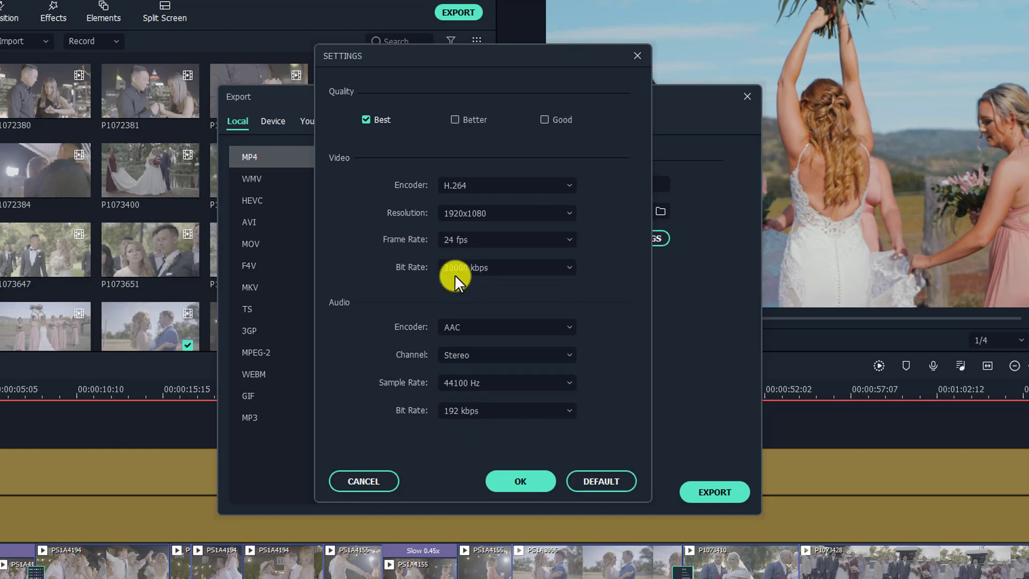
click(528, 266)
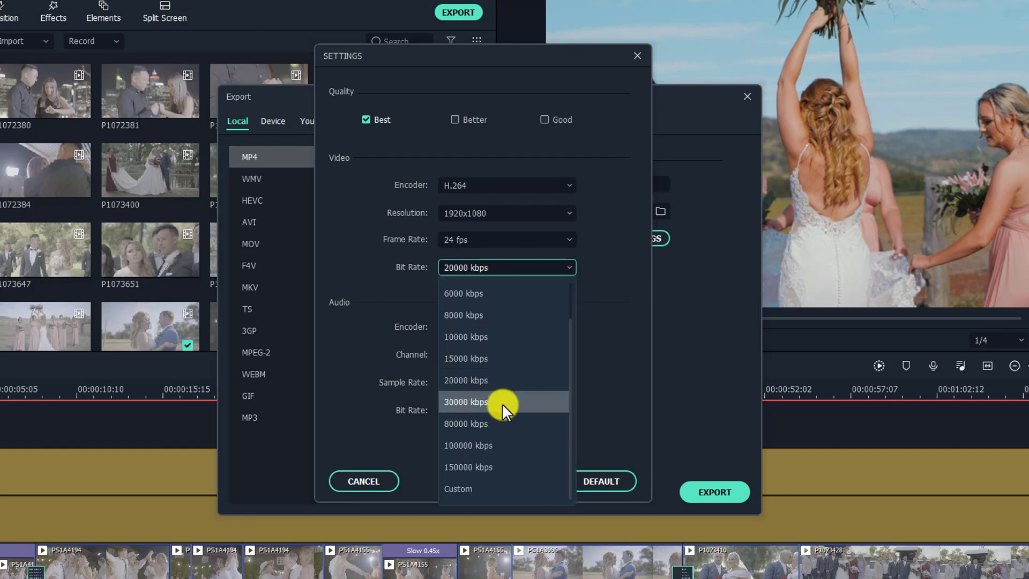
click(461, 424)
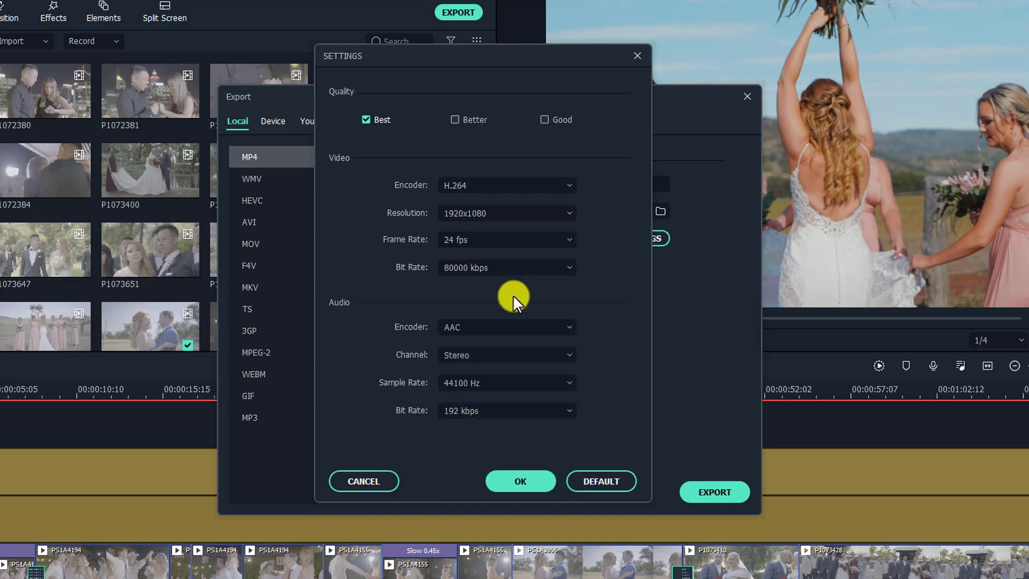
click(515, 480)
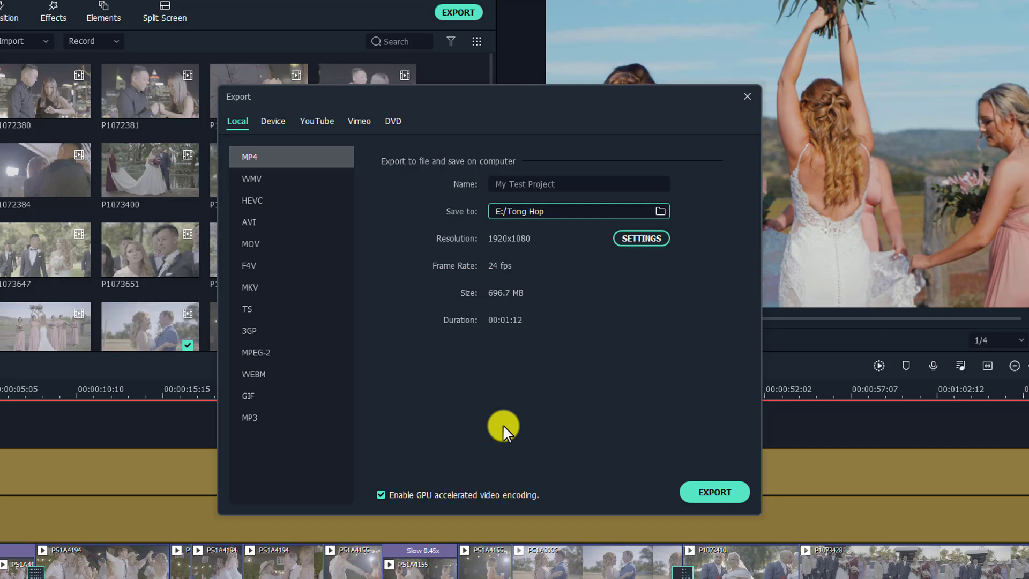
- Change the export's video bit rate to 20000 kbps and apply the settings
click(647, 235)
click(524, 268)
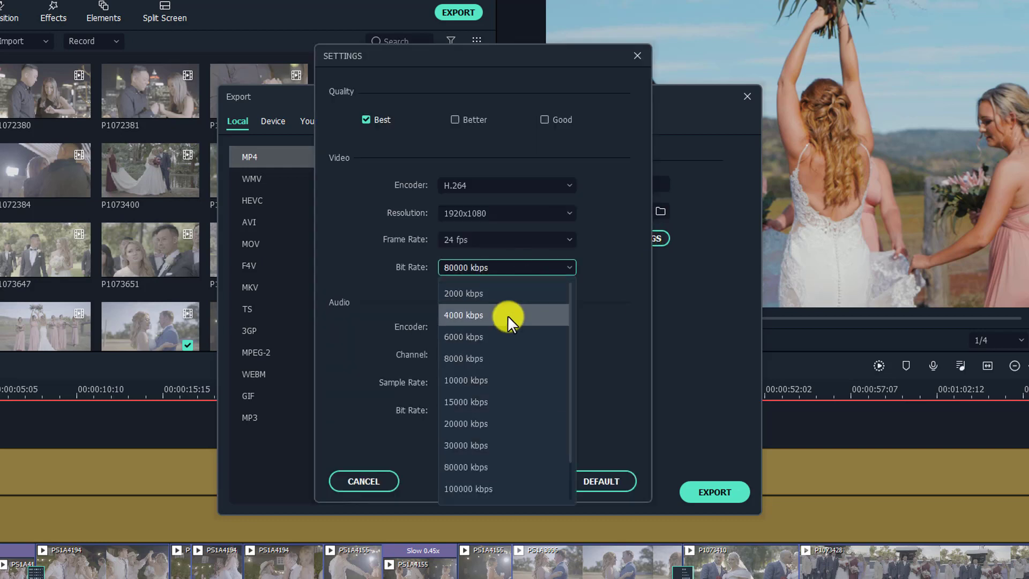
click(469, 417)
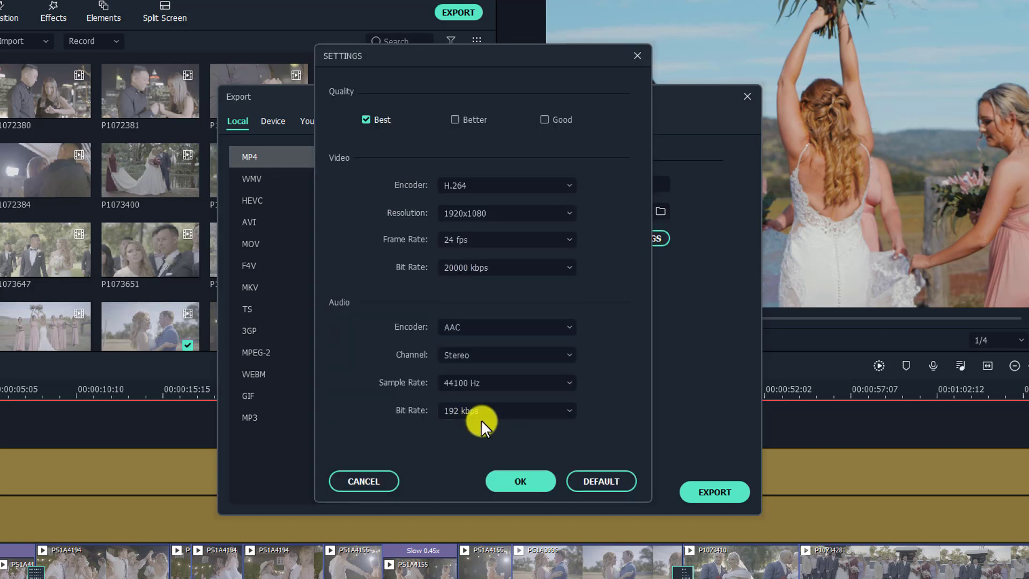
click(516, 480)
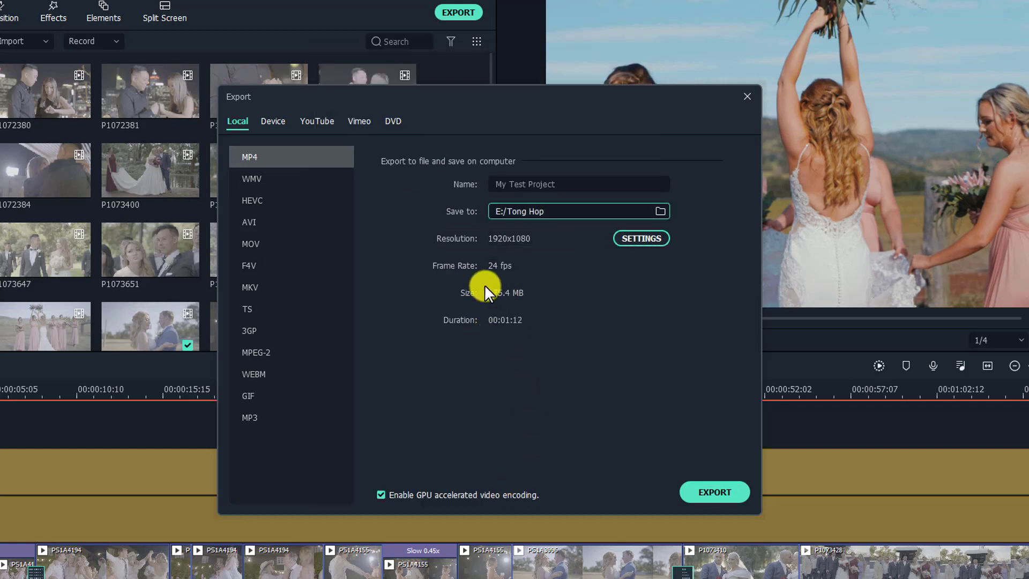